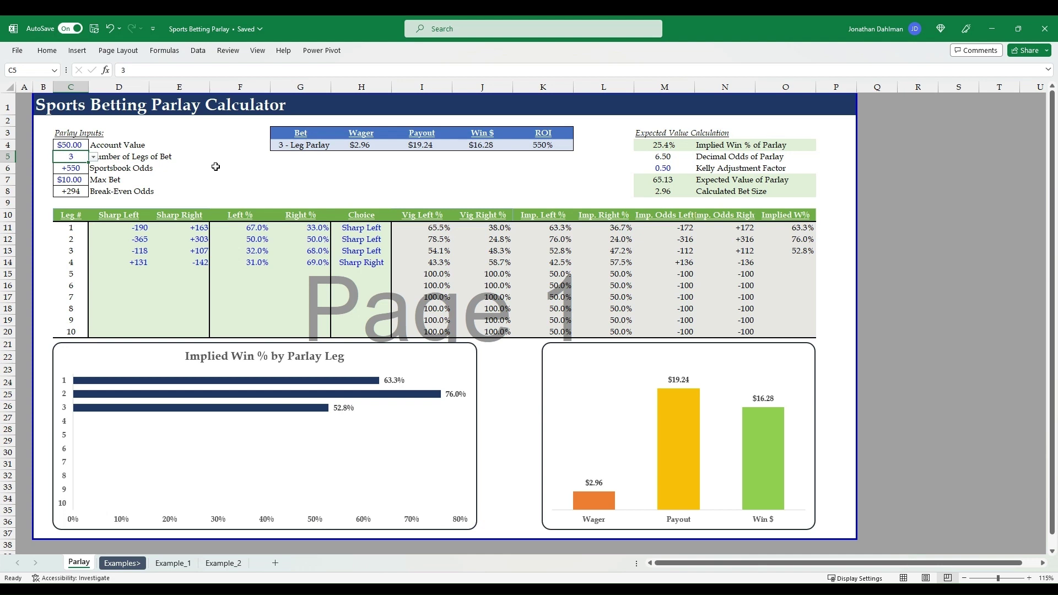
# Review the Sharp Left/Right odds columns and the C8 break-even formula, then switch to the Caesars Sportsbook browser window.
pyautogui.click(242, 160)
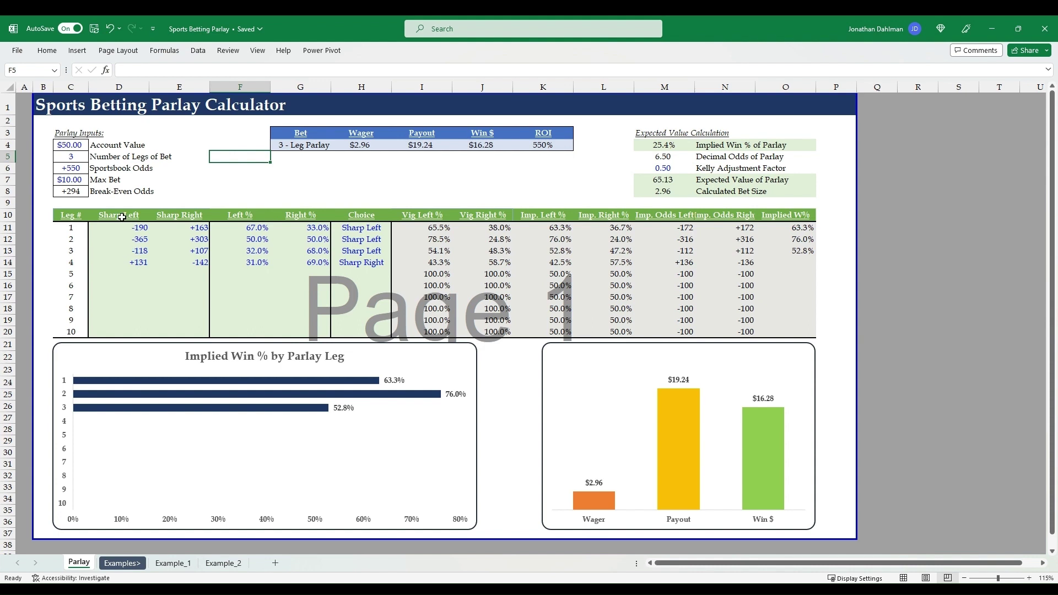
pyautogui.moveTo(122, 217); pyautogui.dragTo(187, 332)
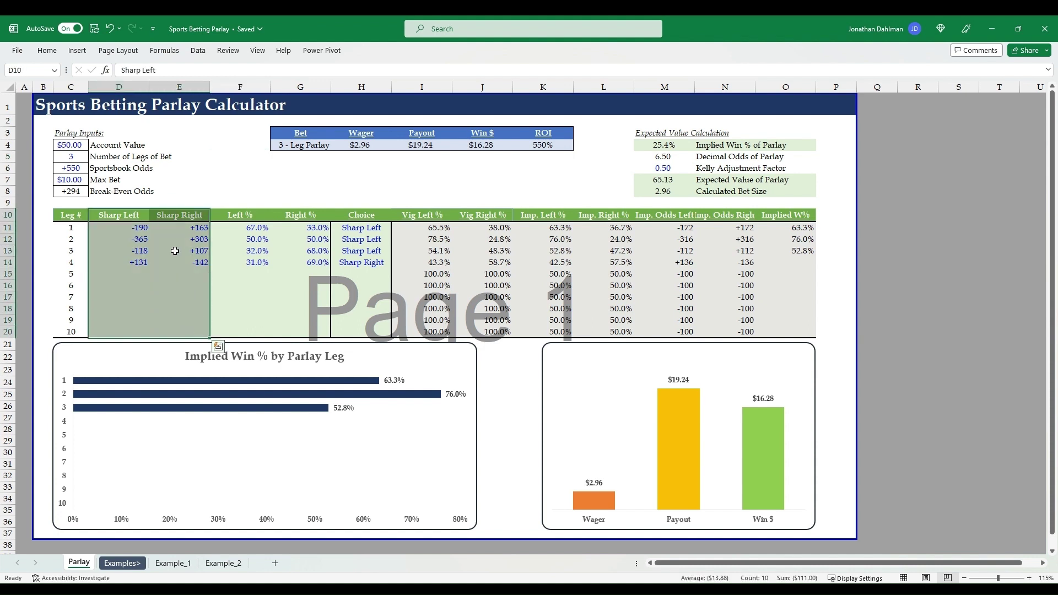
pyautogui.click(230, 191)
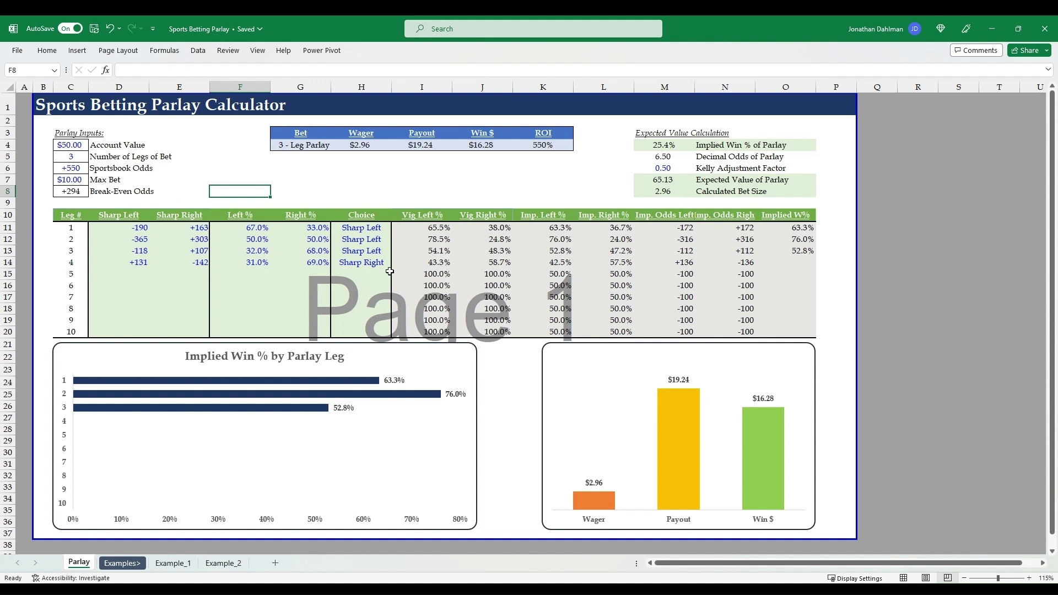
pyautogui.click(66, 192)
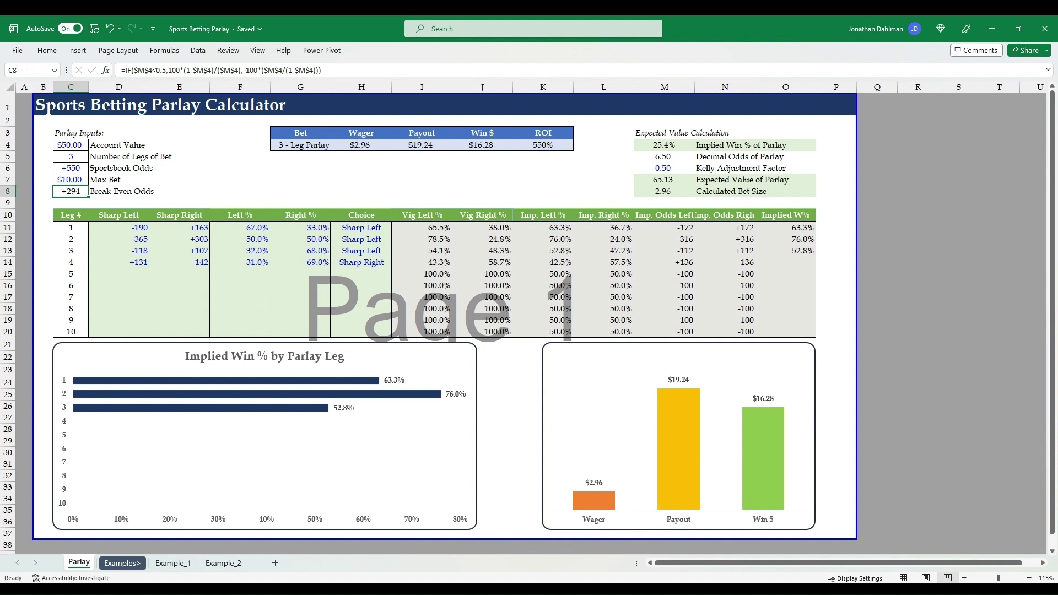
pyautogui.hotkey('alt', 'Tab')
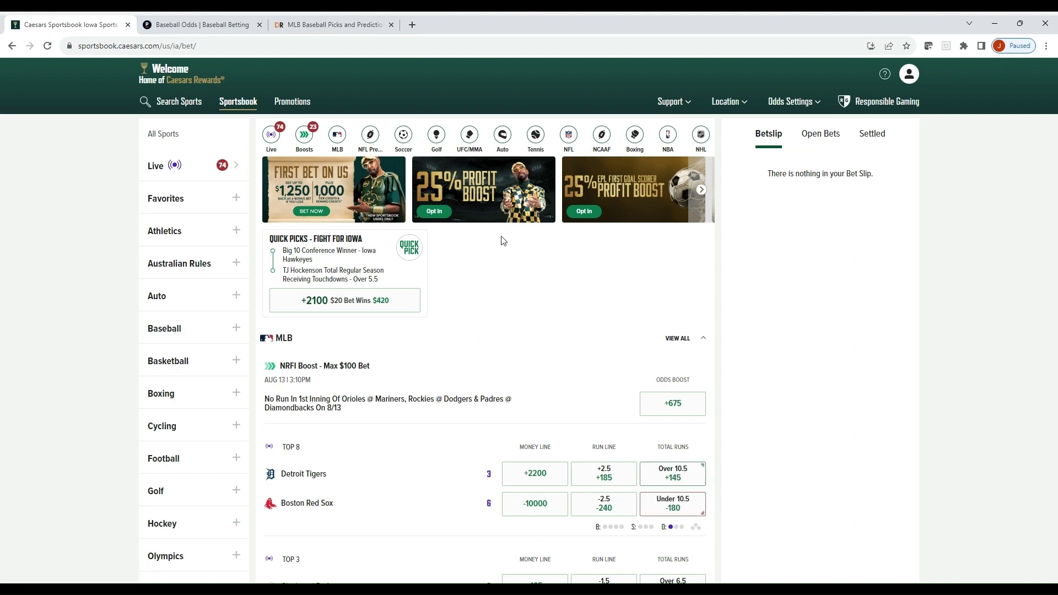
# Open the Caesars odds boosts list and scroll down to the +850 Rangers, Padres, Orioles & Dodgers boost.
pyautogui.click(307, 139)
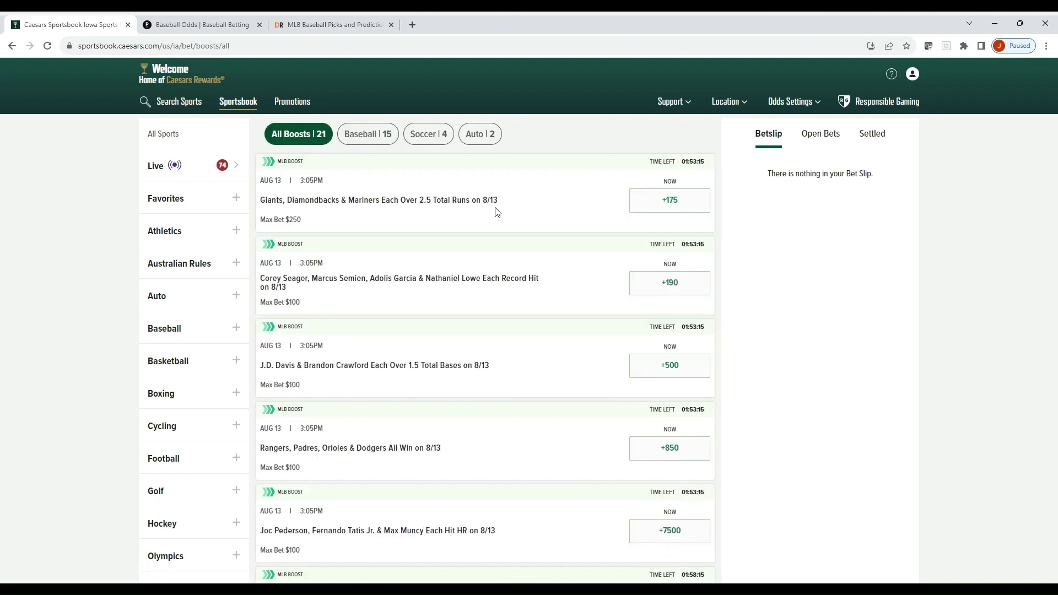
pyautogui.scroll(-1, 467, 225)
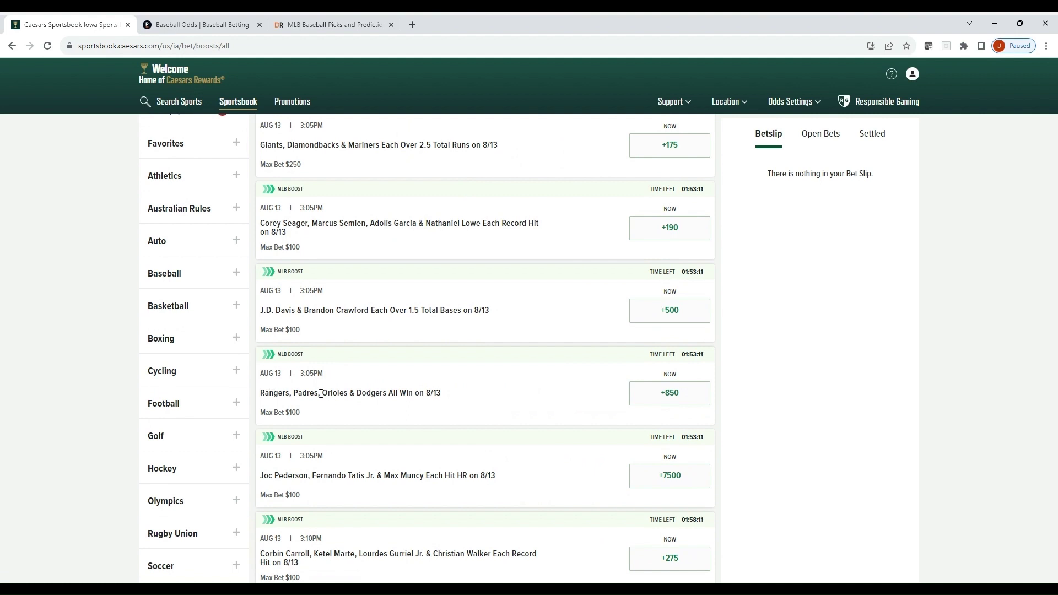
pyautogui.scroll(-1, 333, 402)
pyautogui.scroll(-1, 333, 403)
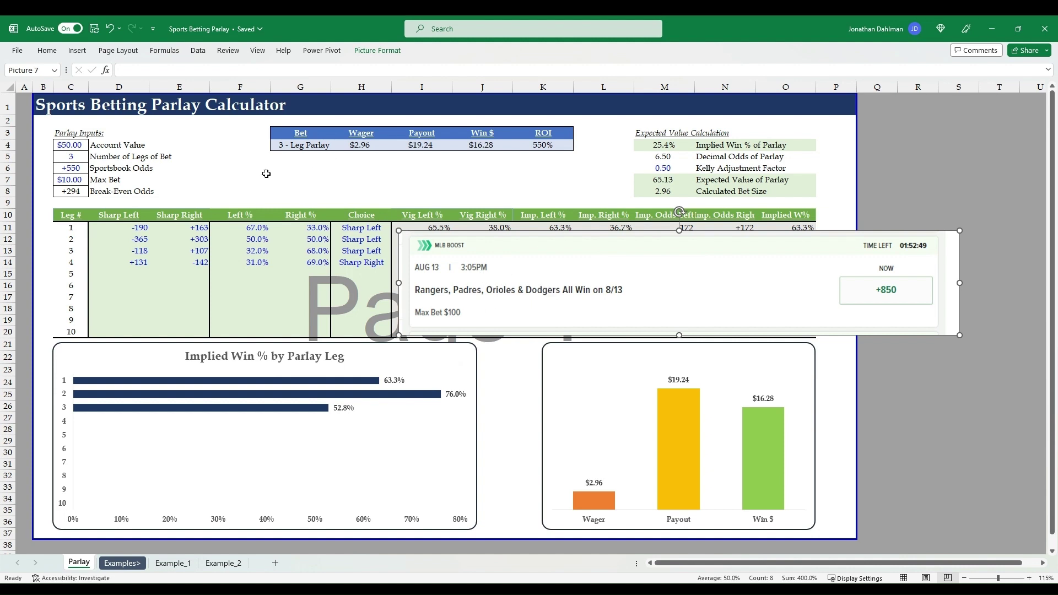
# Enter a $150 account value in C4 and choose 4 as the number of legs.
pyautogui.click(213, 178)
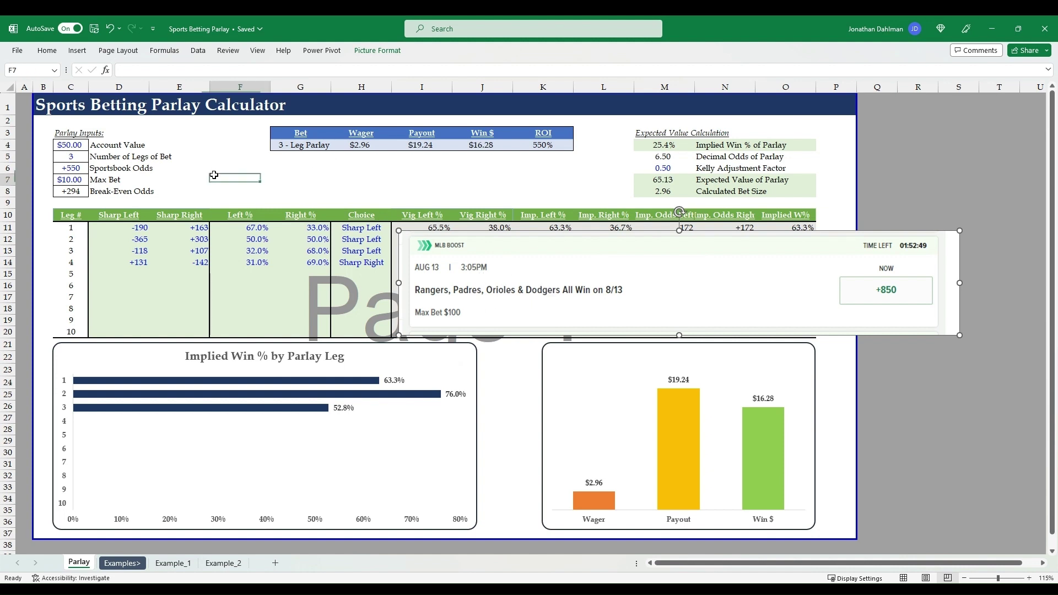
pyautogui.click(77, 150)
pyautogui.write('150')
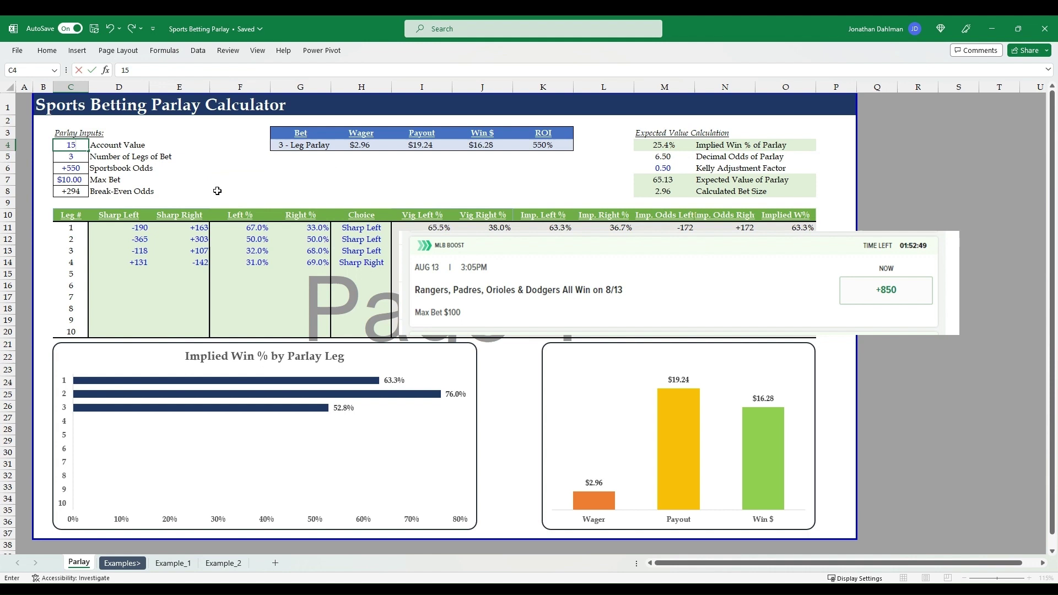
pyautogui.press('Return')
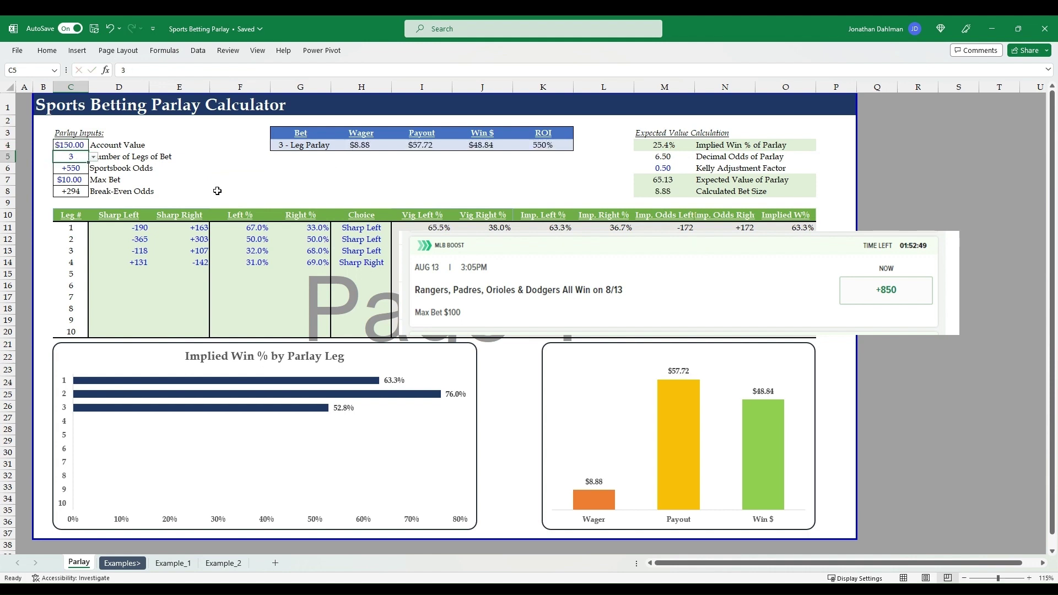
pyautogui.hotkey('alt', 'Down')
pyautogui.press('Down')
pyautogui.press('Return')
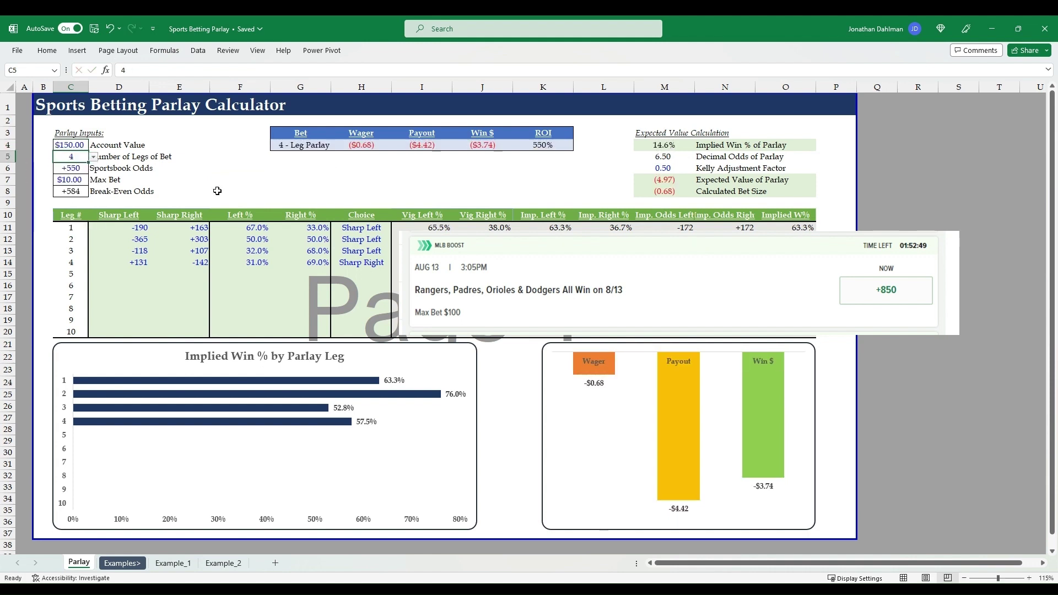
# Enter +850 as the sportsbook odds and $100 as the max bet.
pyautogui.press('Return')
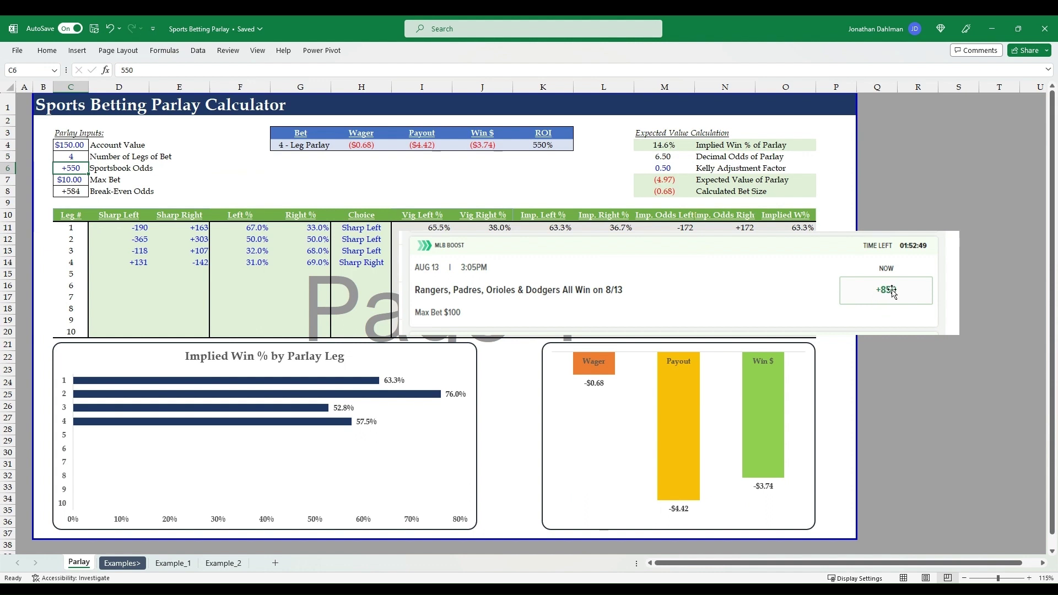
pyautogui.write('850')
pyautogui.press('Return')
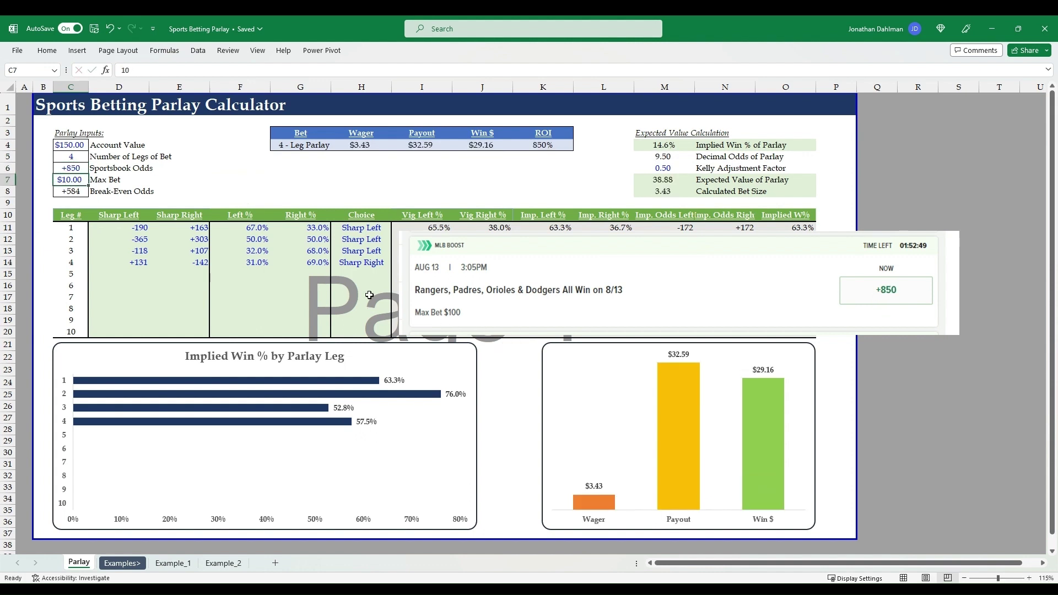
pyautogui.write('100')
pyautogui.press('Return')
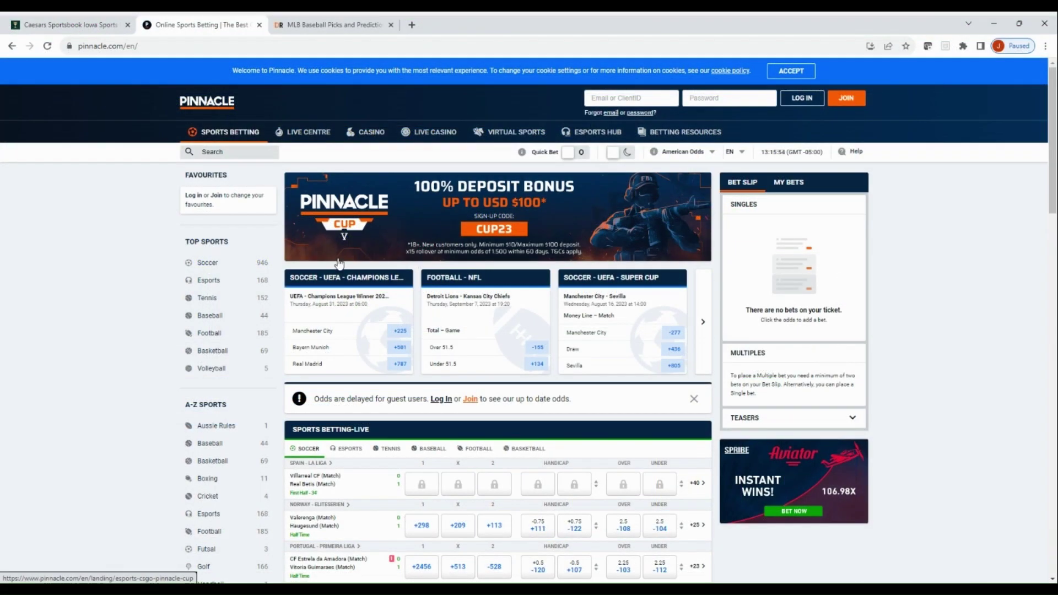
# Open Pinnacle's baseball odds listings from Top Sports.
pyautogui.click(211, 318)
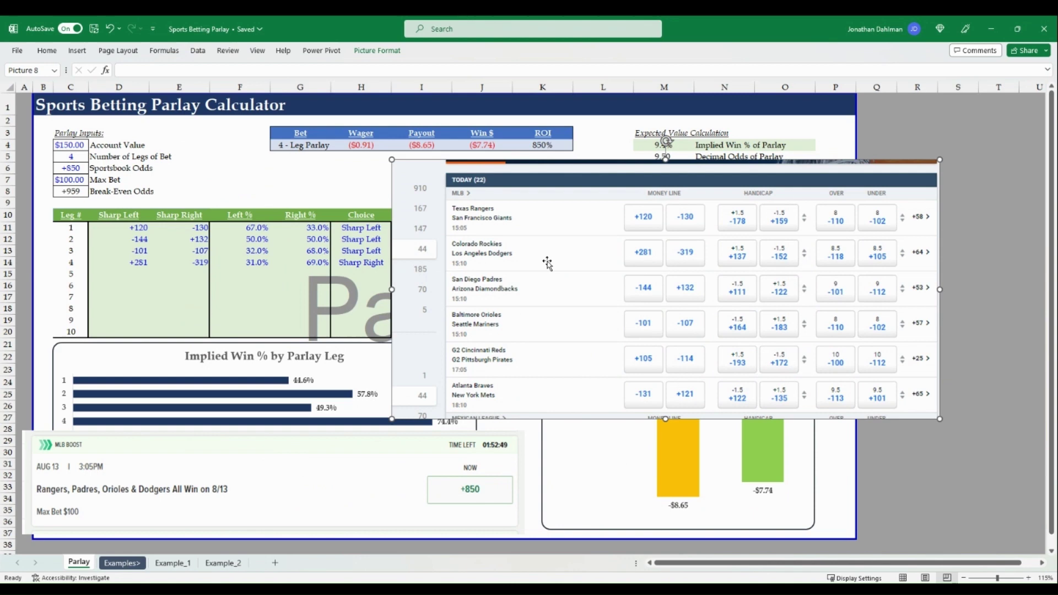
# Nudge the Pinnacle odds snapshot slightly right, then deselect it by selecting H11.
pyautogui.moveTo(606, 251); pyautogui.dragTo(618, 253)
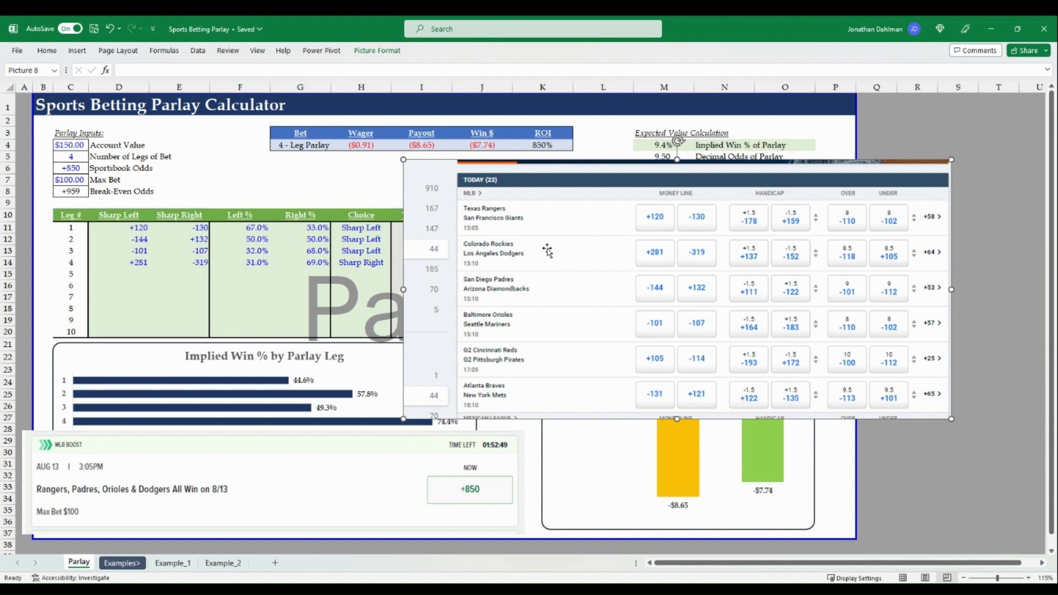
pyautogui.click(364, 230)
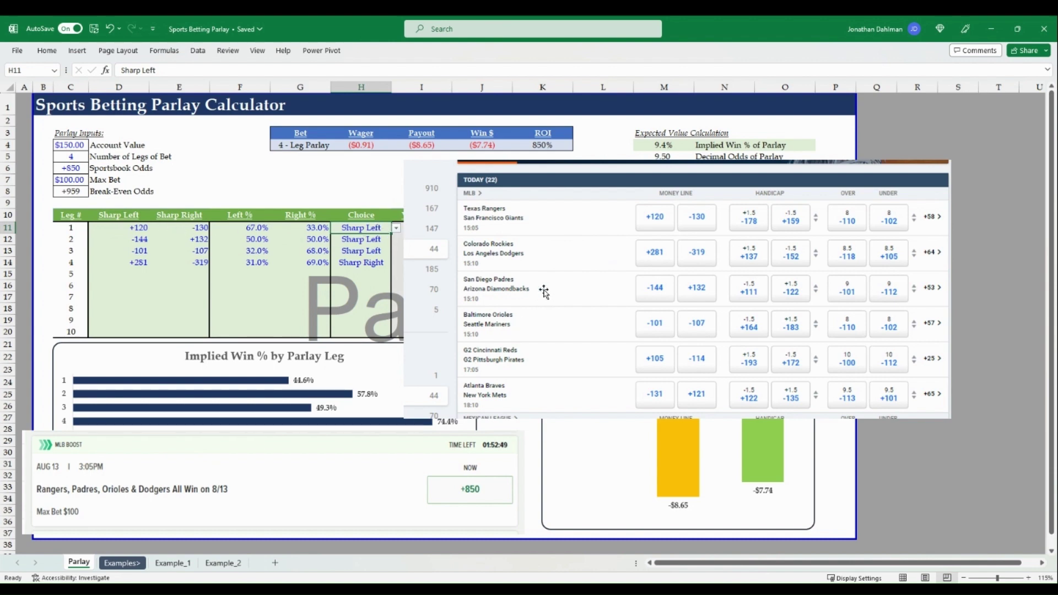
pyautogui.press('Down')
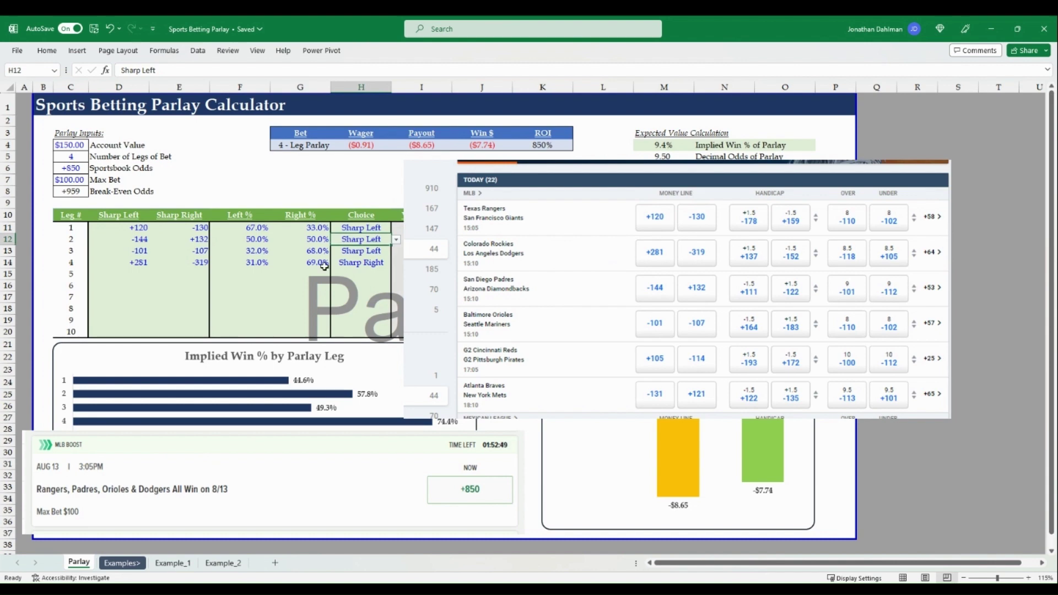
pyautogui.click(135, 252)
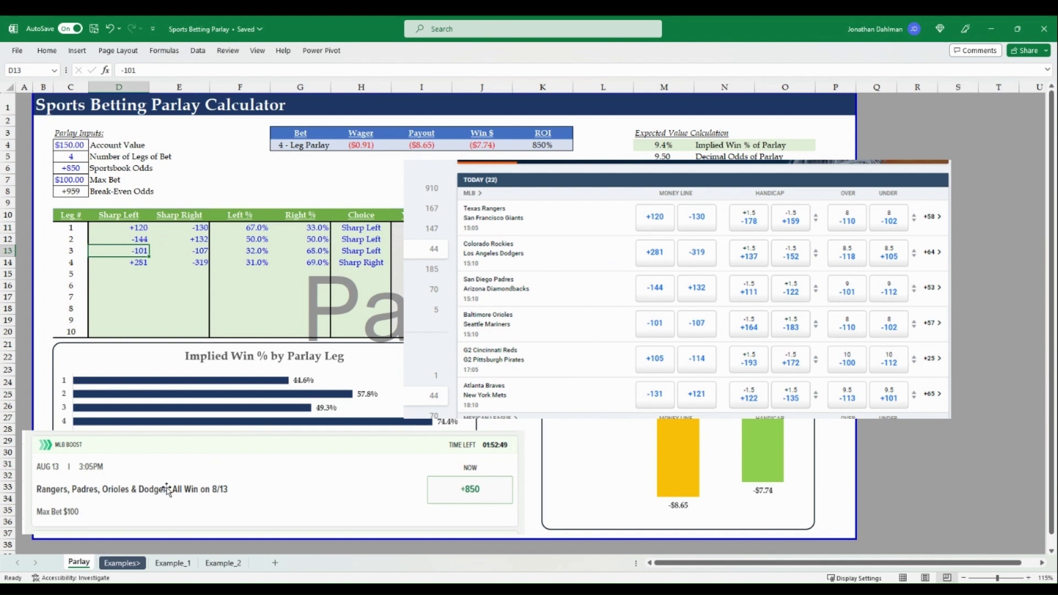
pyautogui.click(196, 265)
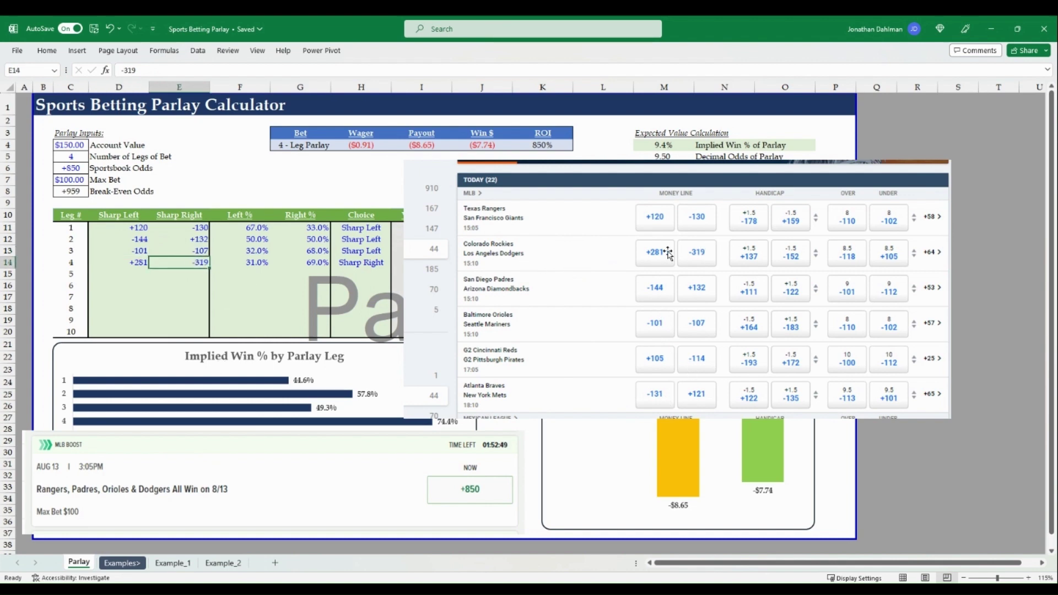
pyautogui.click(347, 269)
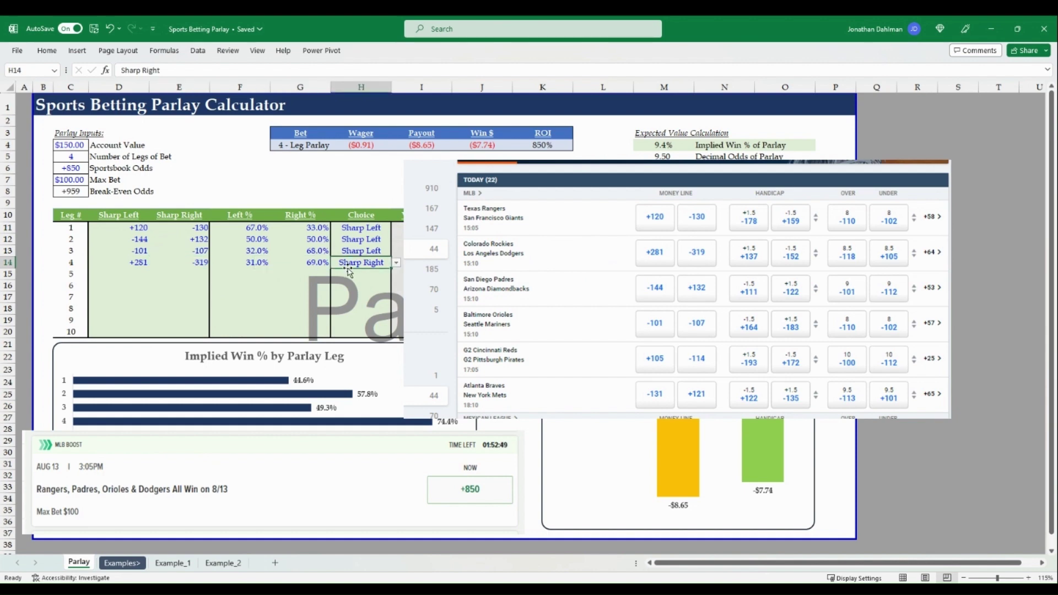
pyautogui.click(81, 193)
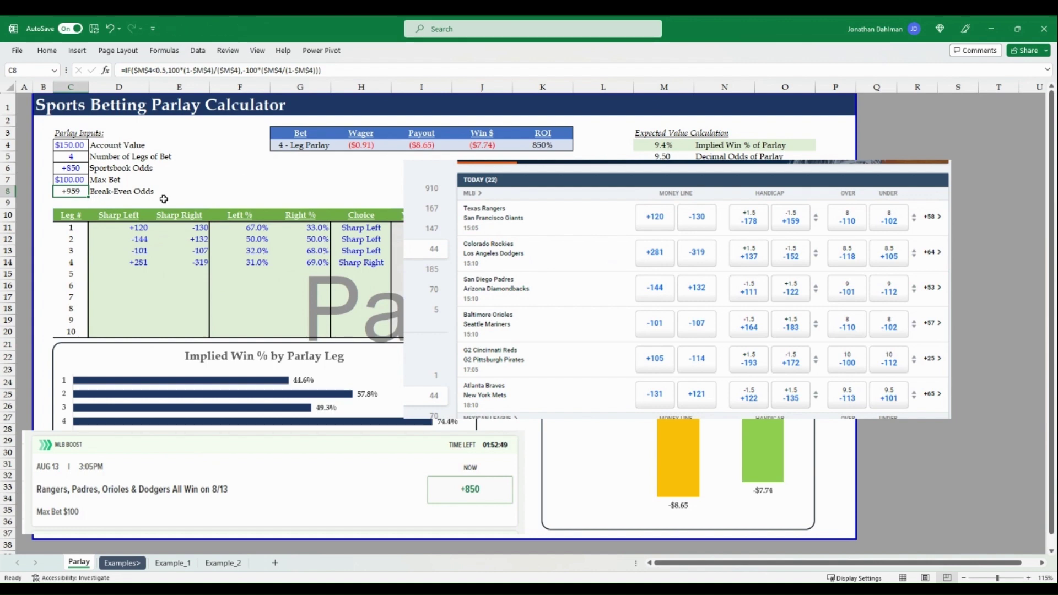
# Check the sportsbook odds and wager formula, then move the moneyline screenshot to the lower right.
pyautogui.click(81, 173)
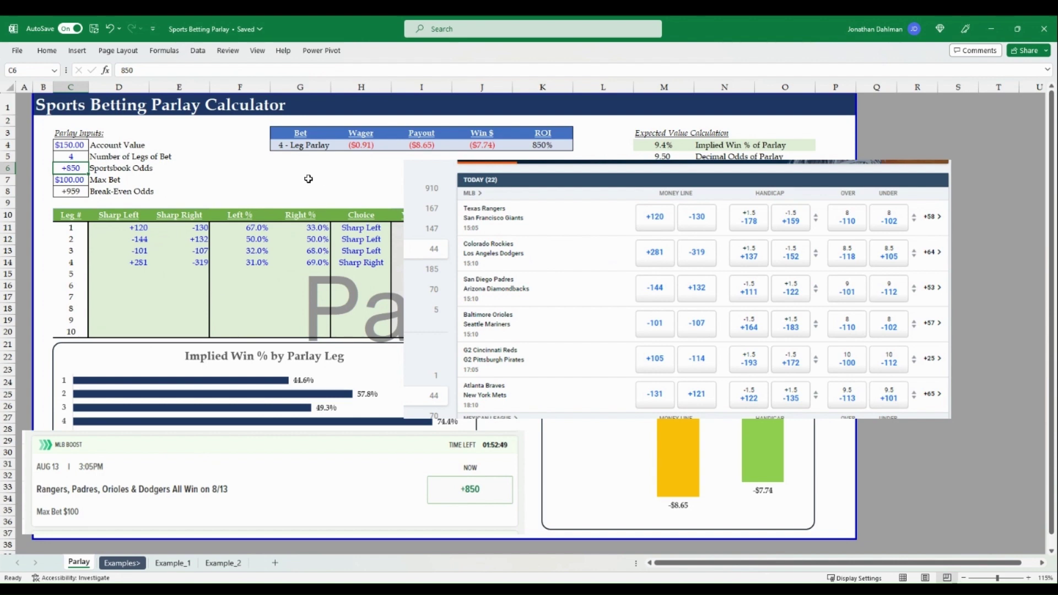
pyautogui.click(366, 148)
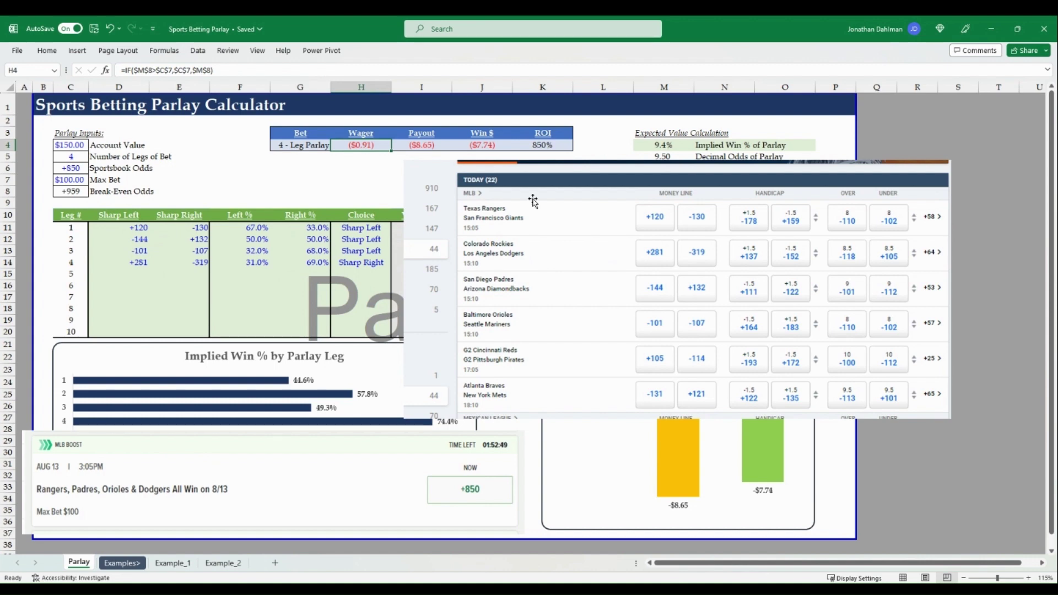
pyautogui.moveTo(586, 224); pyautogui.dragTo(888, 353)
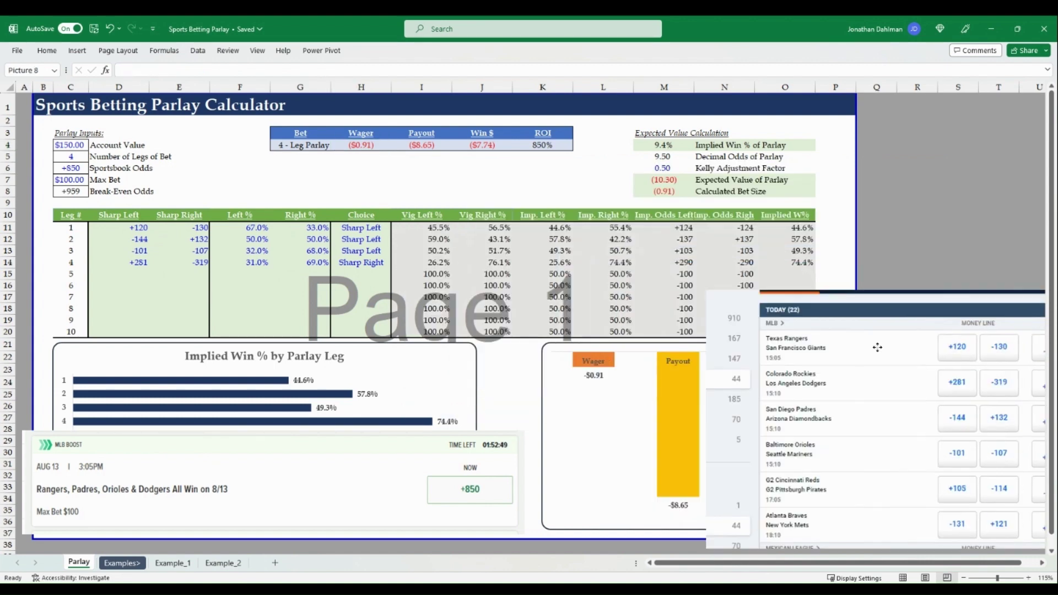
# Review leg 1's vig-adjusted and implied percentage and odds formulas, plus the C8 break-even formula.
pyautogui.click(441, 225)
pyautogui.click(551, 230)
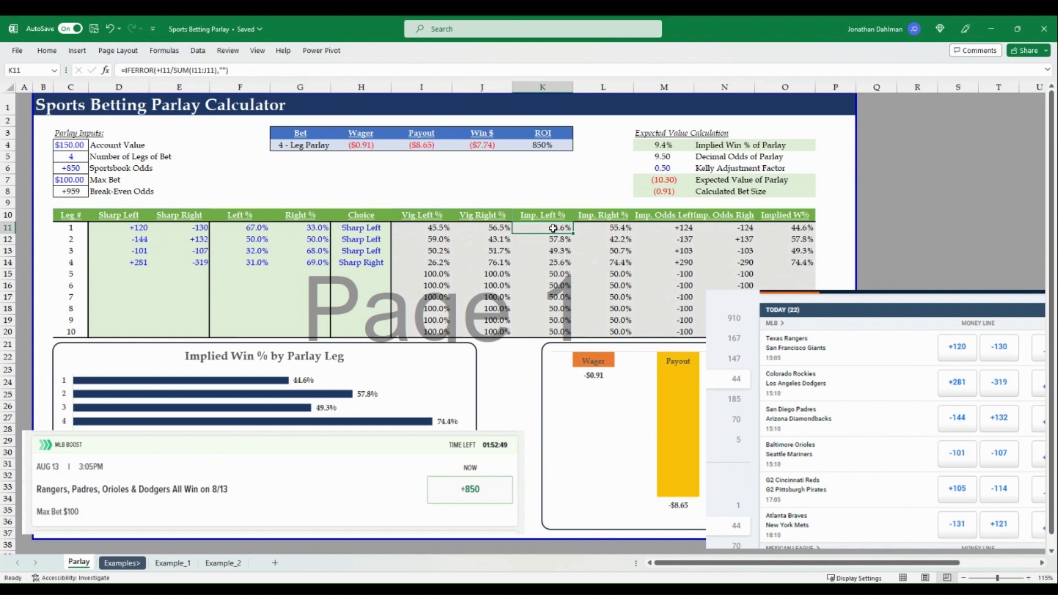
pyautogui.moveTo(560, 228); pyautogui.dragTo(587, 264)
pyautogui.click(682, 224)
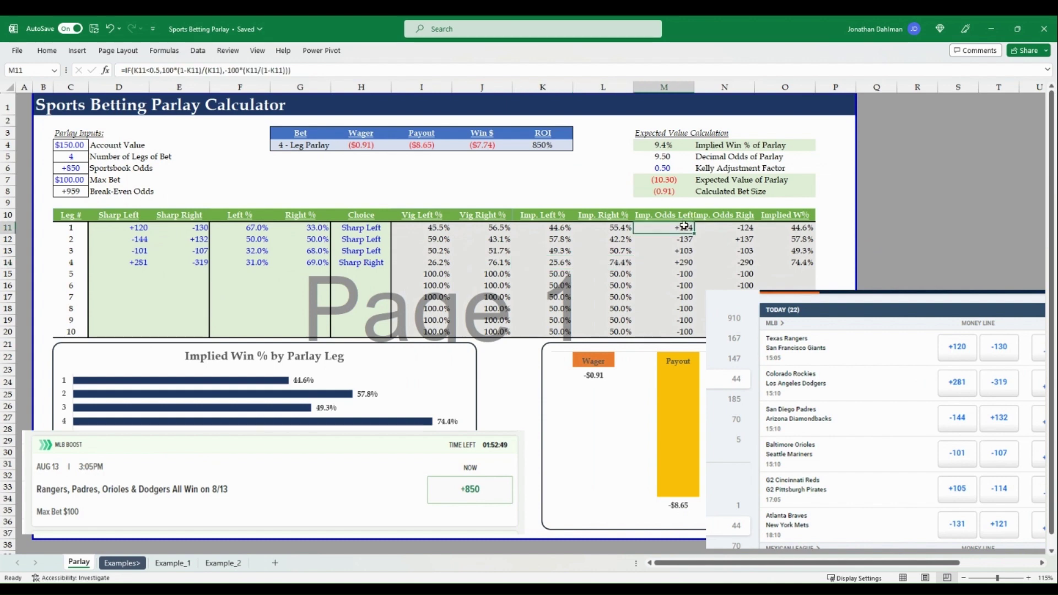
pyautogui.click(741, 226)
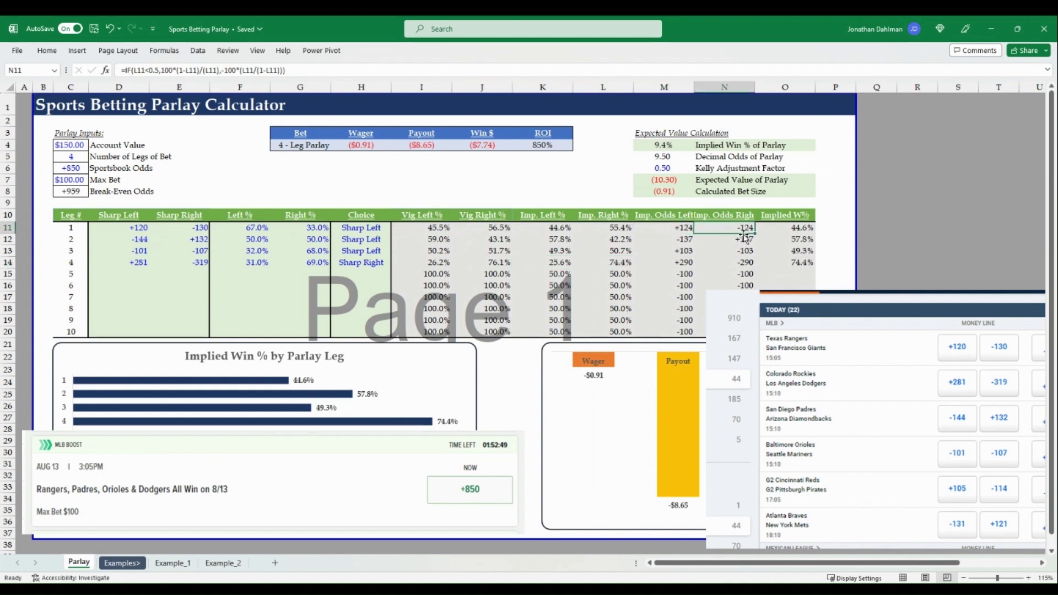
pyautogui.click(798, 231)
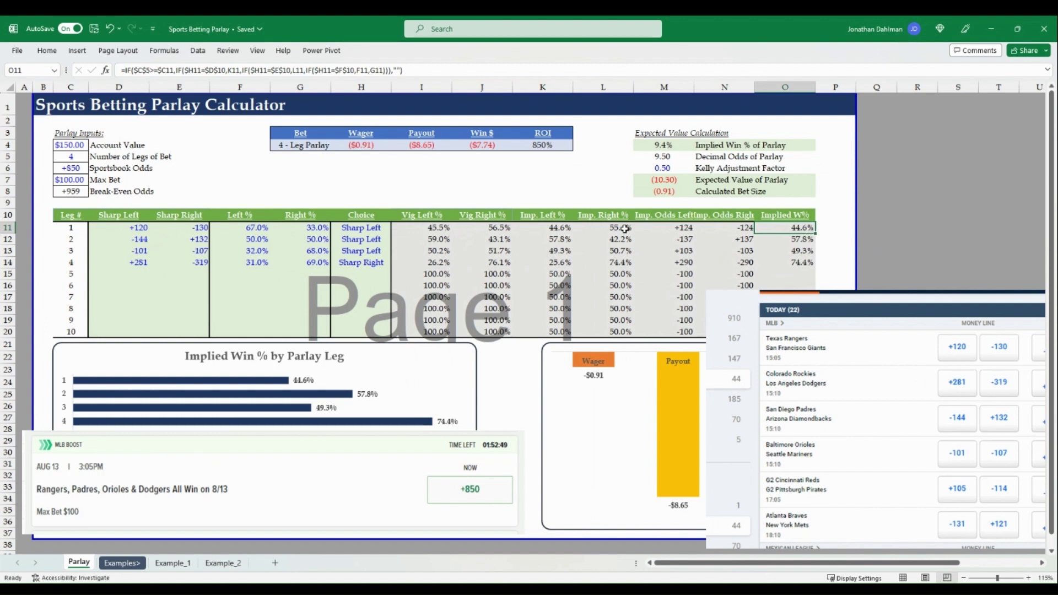
pyautogui.click(77, 191)
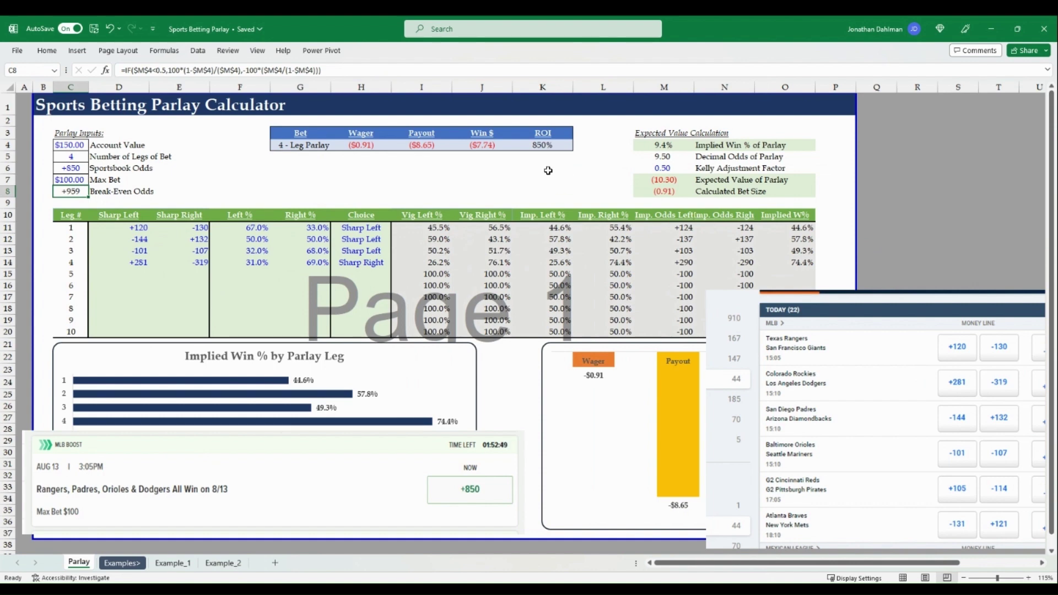
# Change the sportsbook odds in C6 to +1000.
pyautogui.click(80, 168)
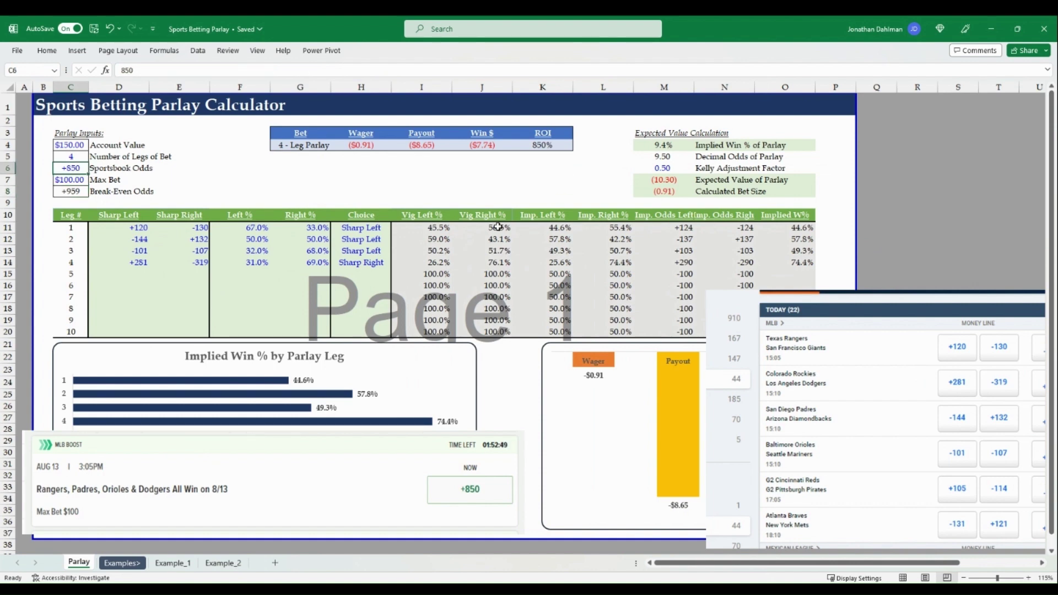
pyautogui.write('1000')
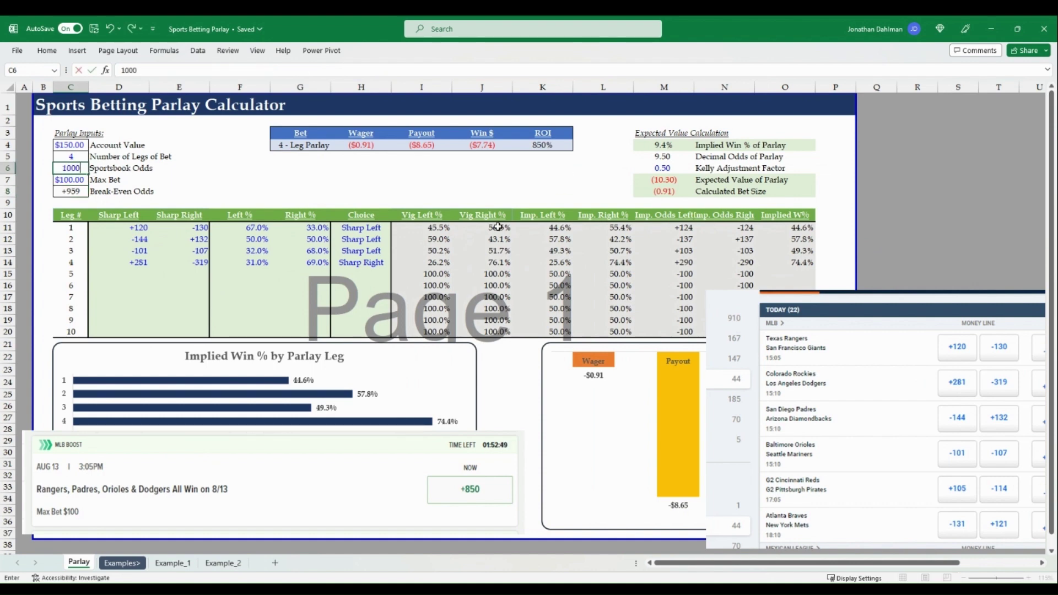
pyautogui.press('Return')
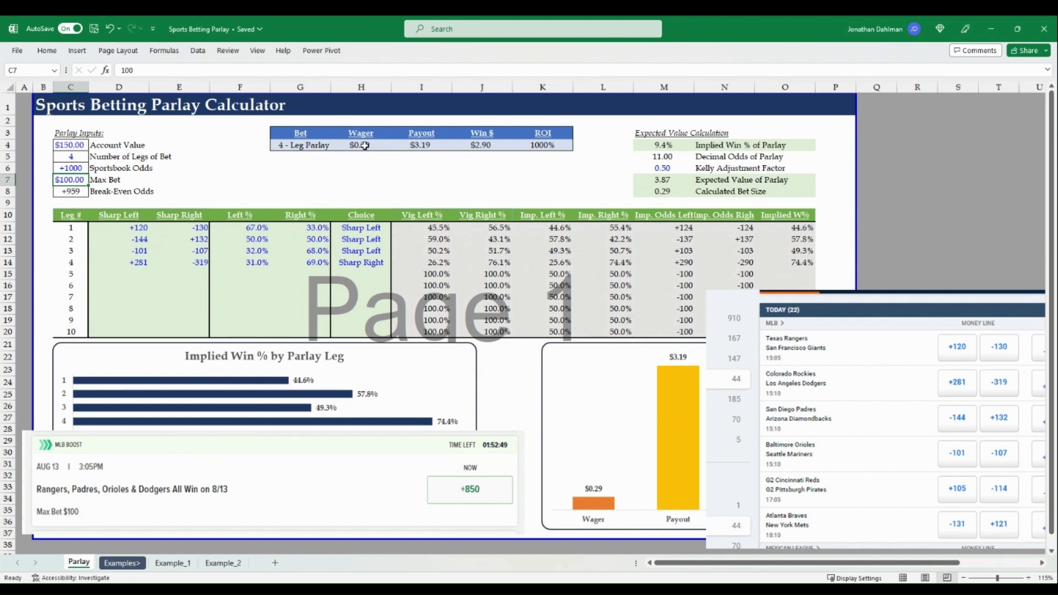
# Inspect the implied parlay win %, wager, payout, win amount and ROI formulas in M4 and H4:K4.
pyautogui.click(636, 148)
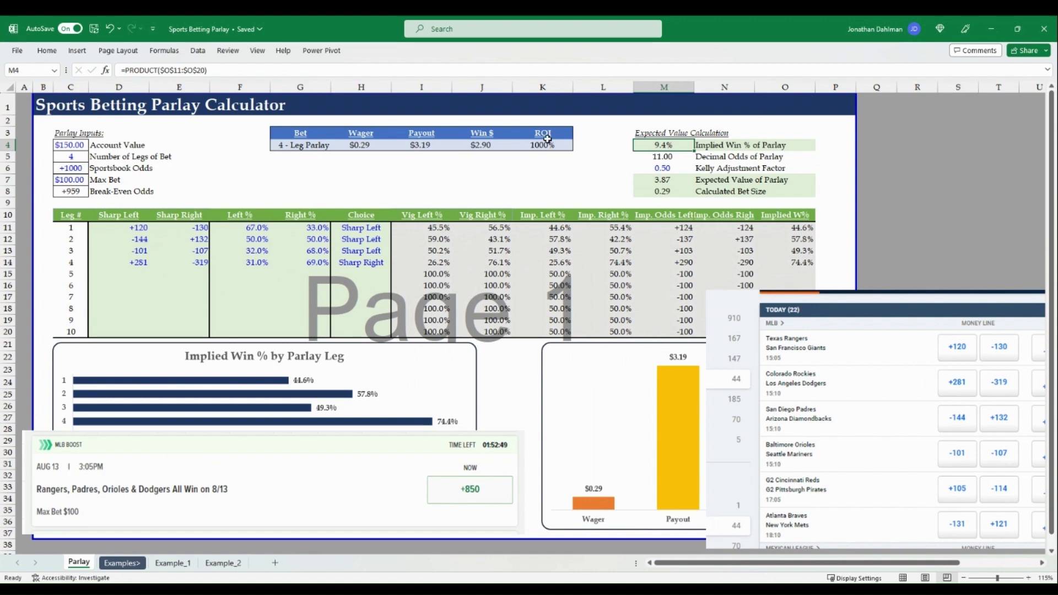
pyautogui.click(361, 148)
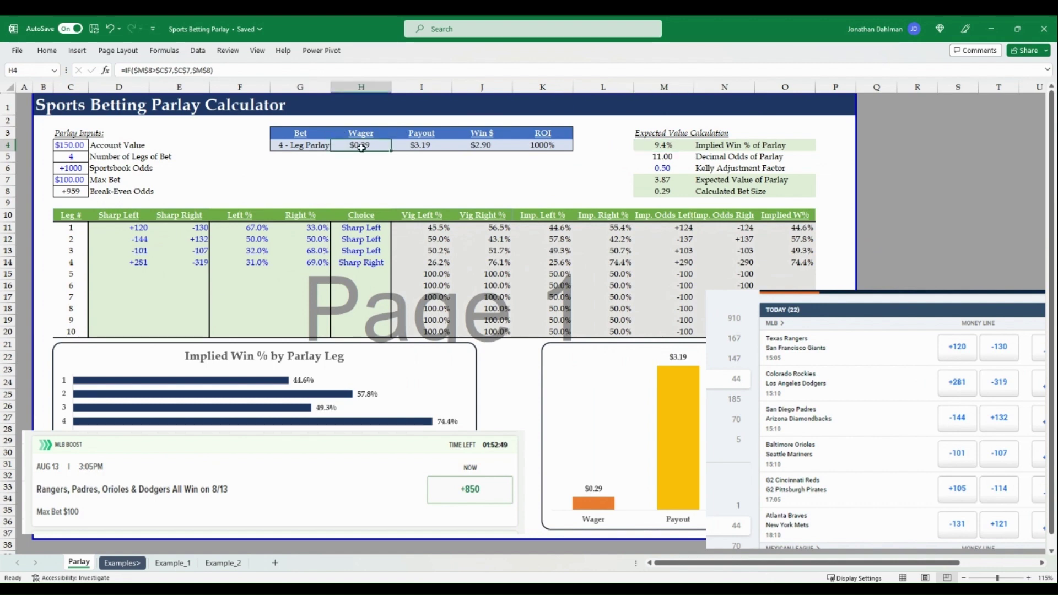
pyautogui.click(422, 146)
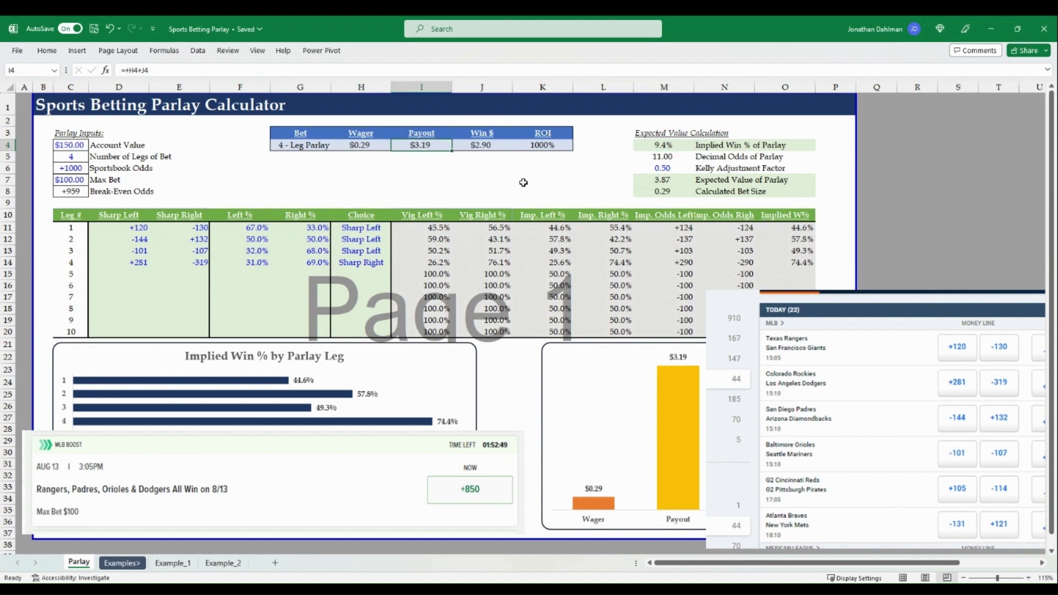
pyautogui.click(481, 146)
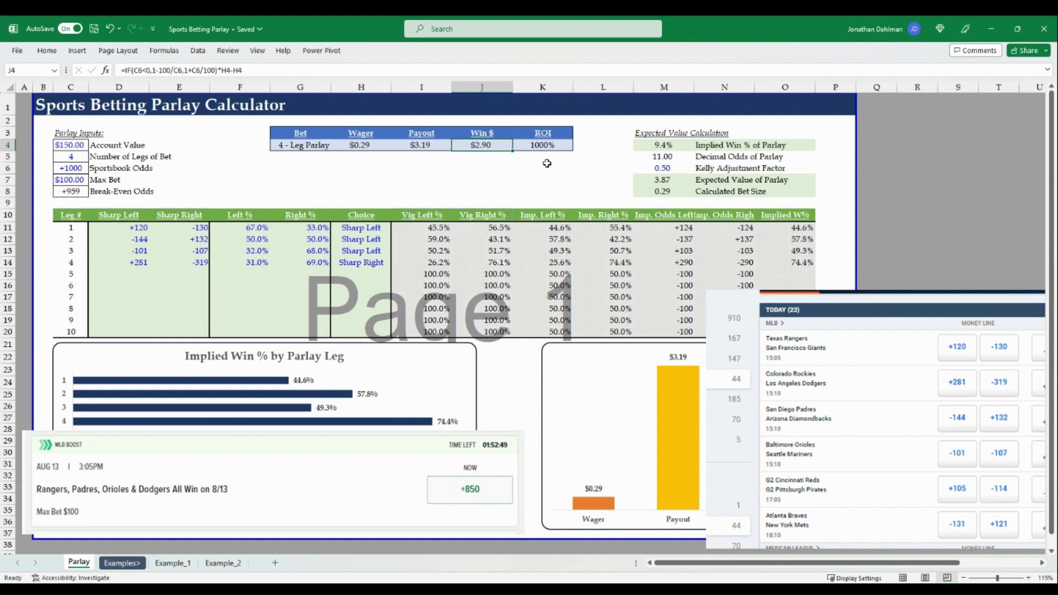
pyautogui.click(545, 149)
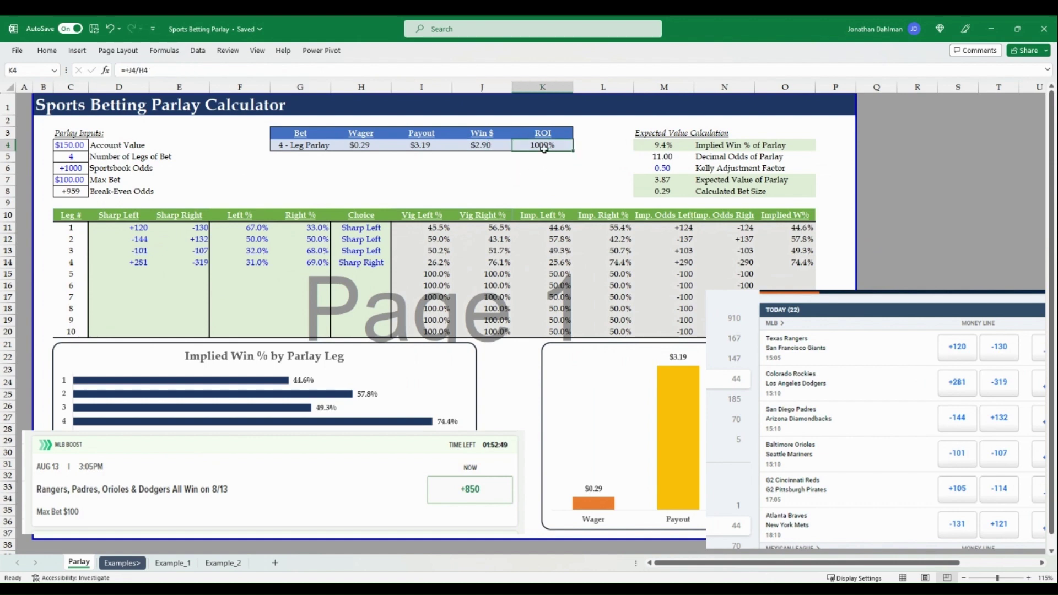
# Select the sportsbook odds cell C6 again.
pyautogui.click(71, 169)
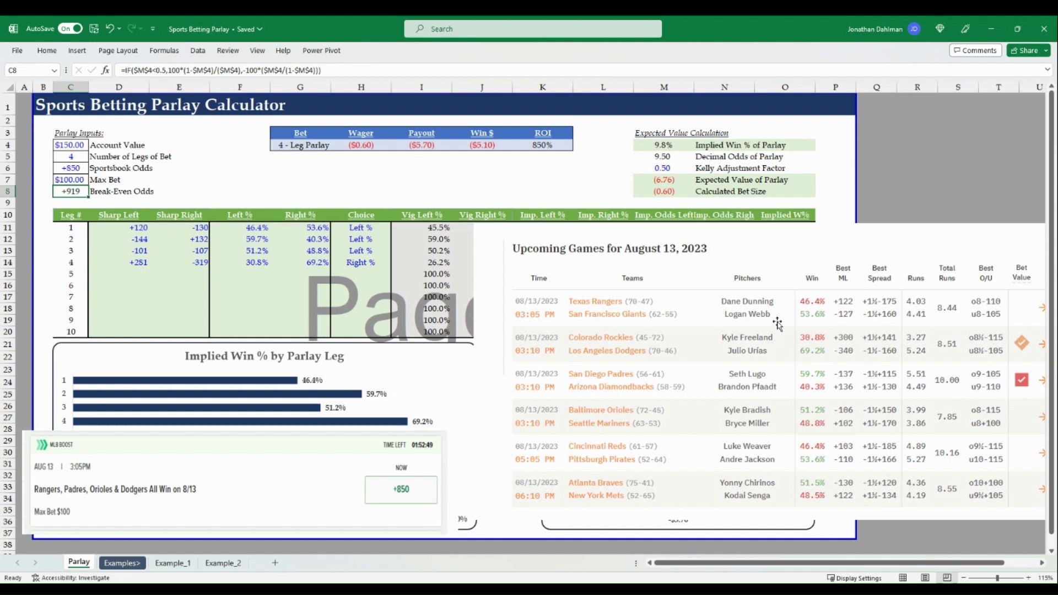
pyautogui.moveTo(795, 303); pyautogui.dragTo(788, 303)
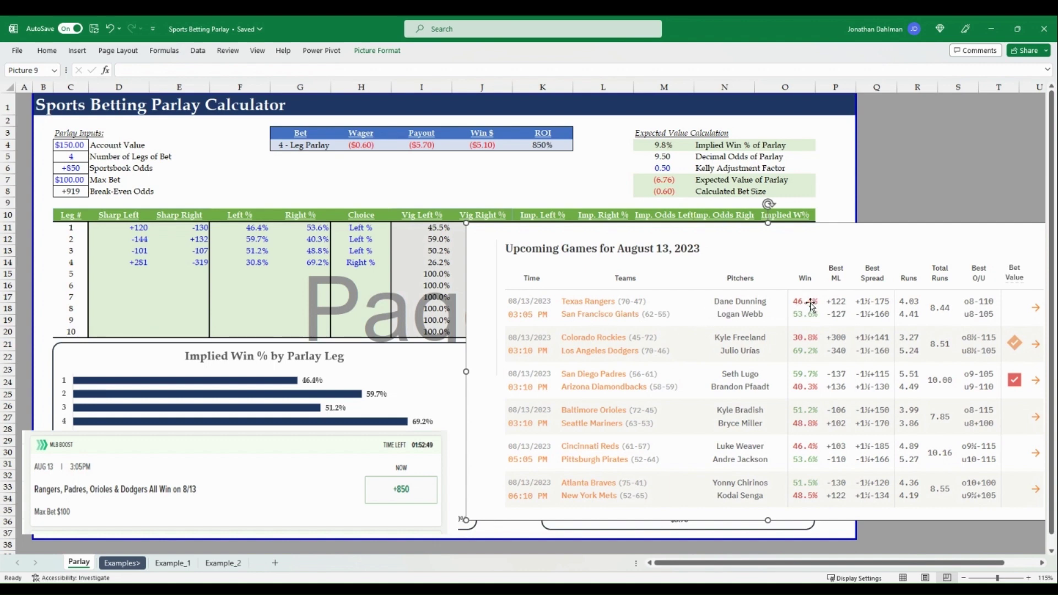
pyautogui.click(258, 230)
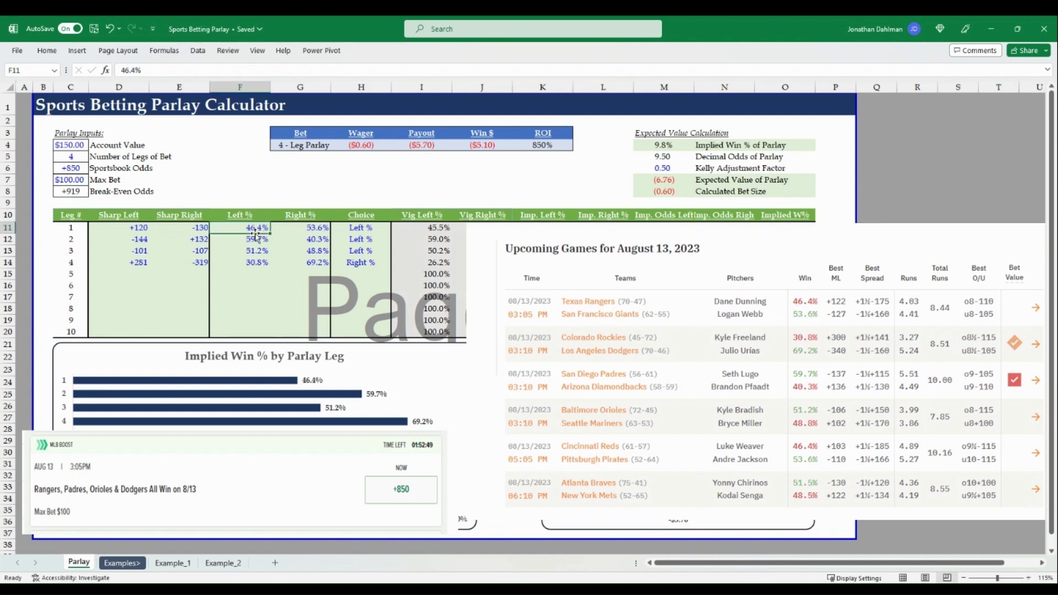
pyautogui.click(369, 228)
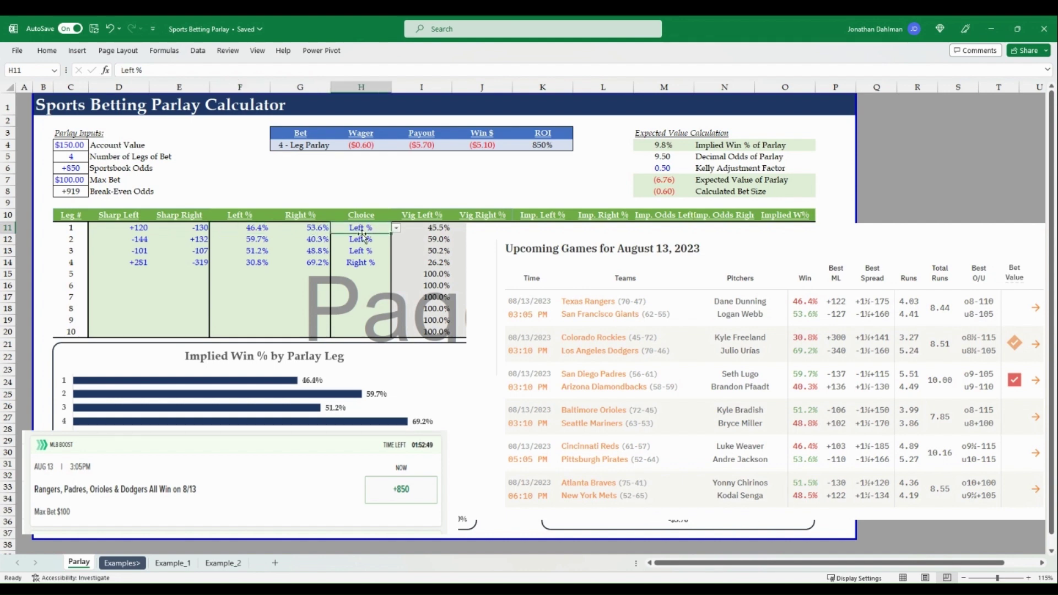
pyautogui.click(241, 229)
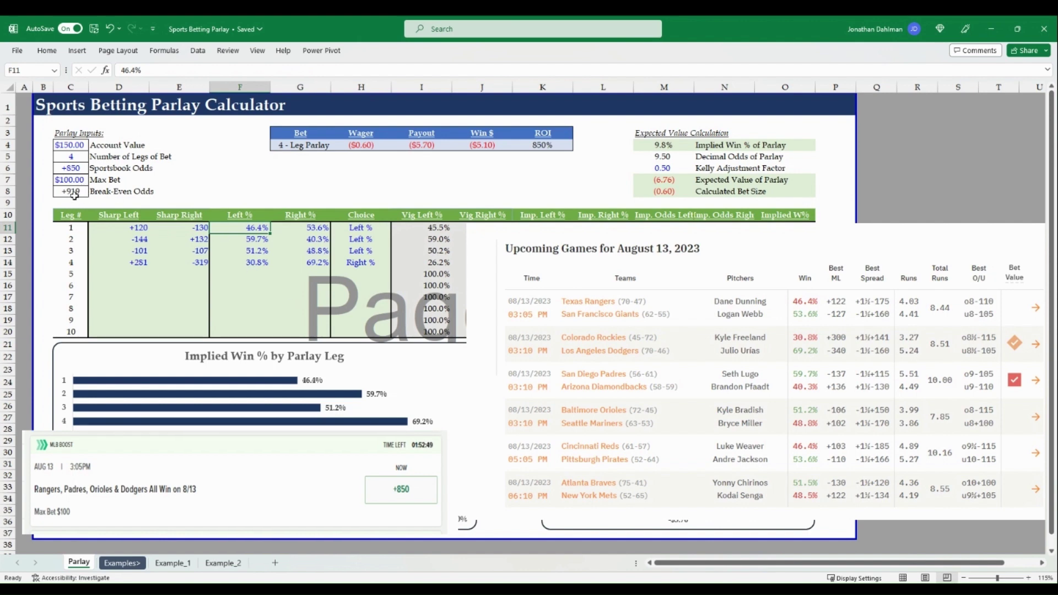
pyautogui.click(83, 170)
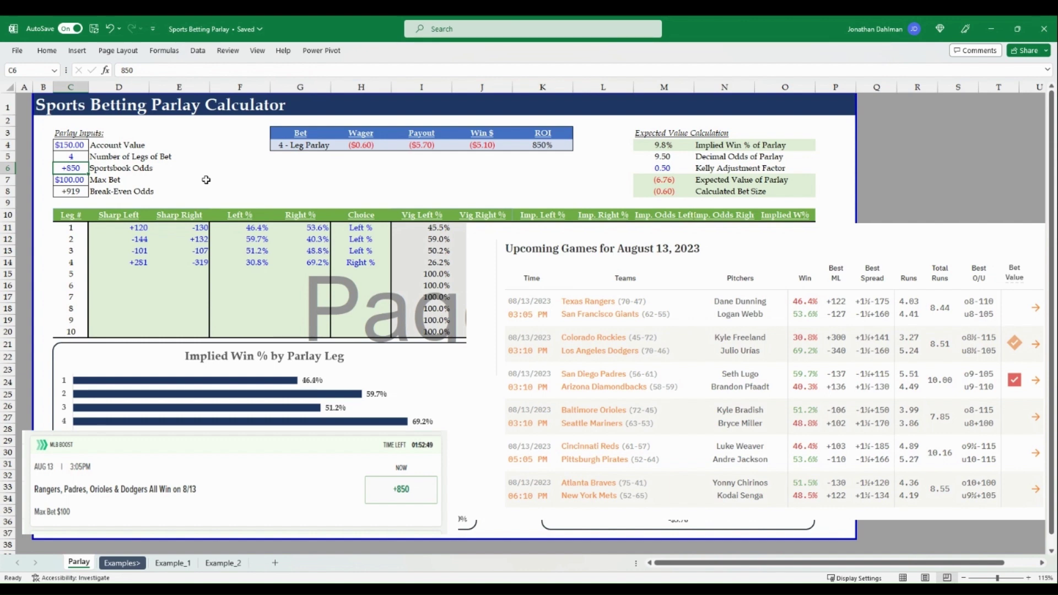
# Delete the DRatings upcoming games and MLB boost screenshots, leaving nothing selected.
pyautogui.moveTo(774, 261); pyautogui.dragTo(958, 508)
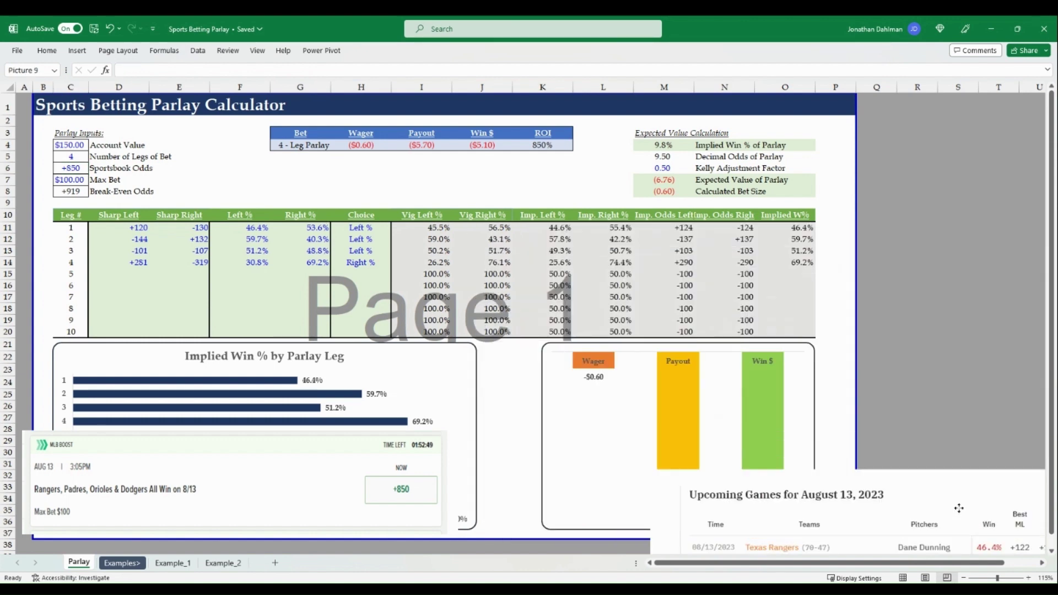
pyautogui.hotkey('ctrl', 'z')
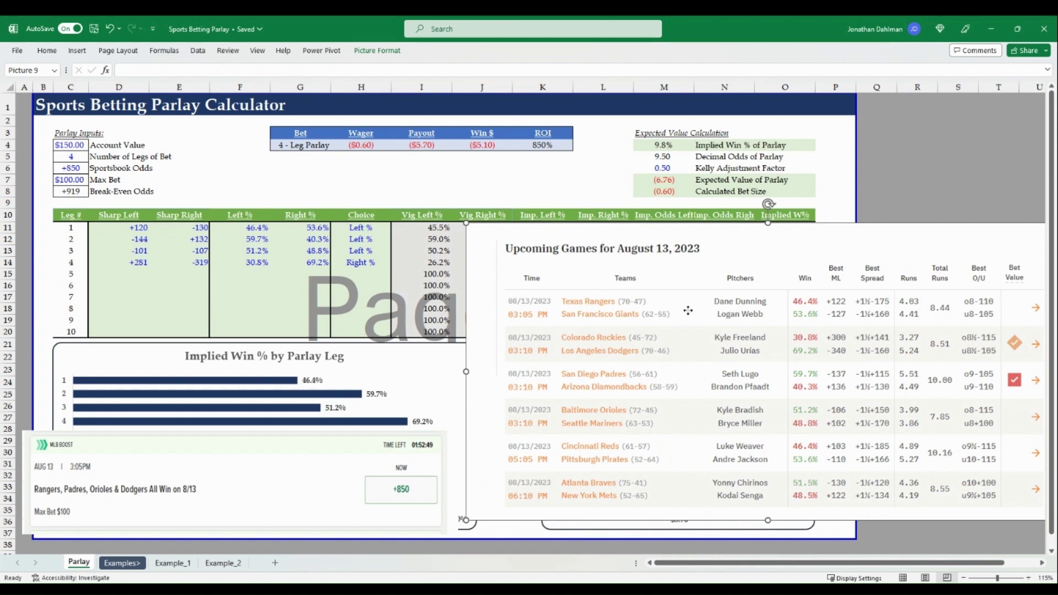
pyautogui.press('Delete')
pyautogui.click(236, 480)
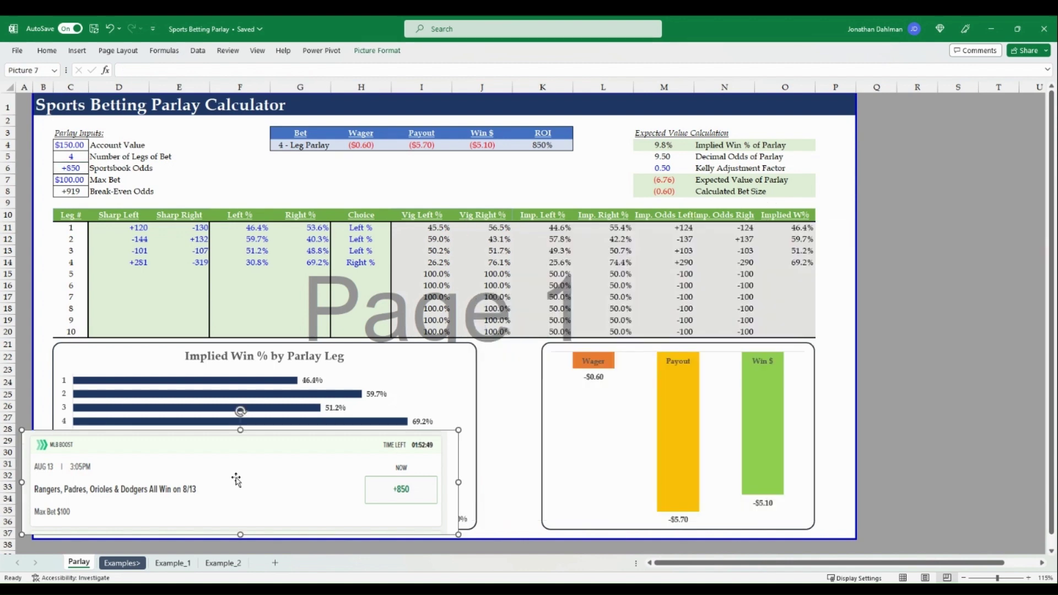
pyautogui.press('Delete')
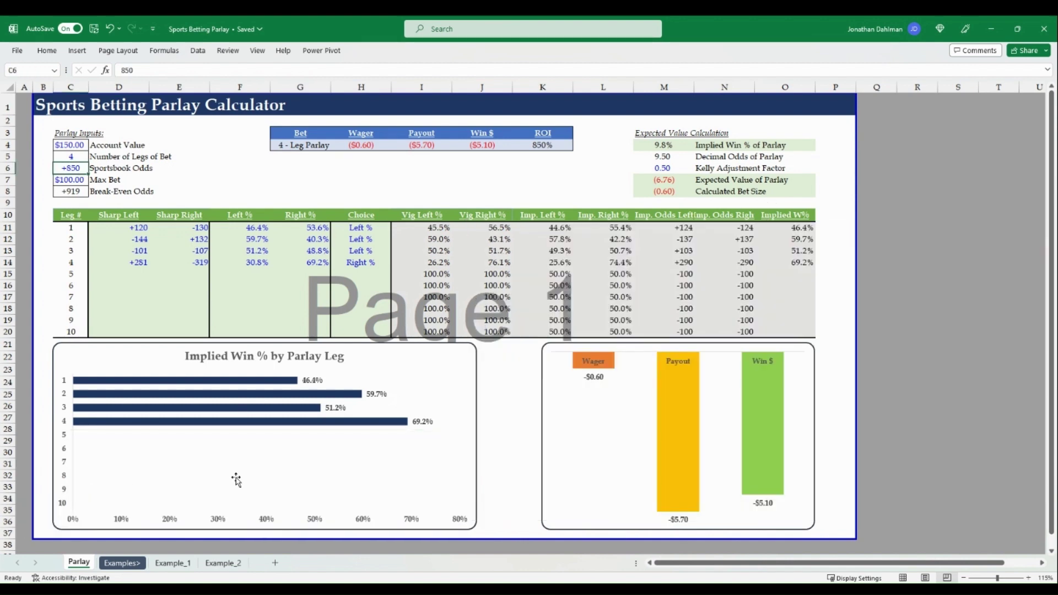
pyautogui.click(464, 179)
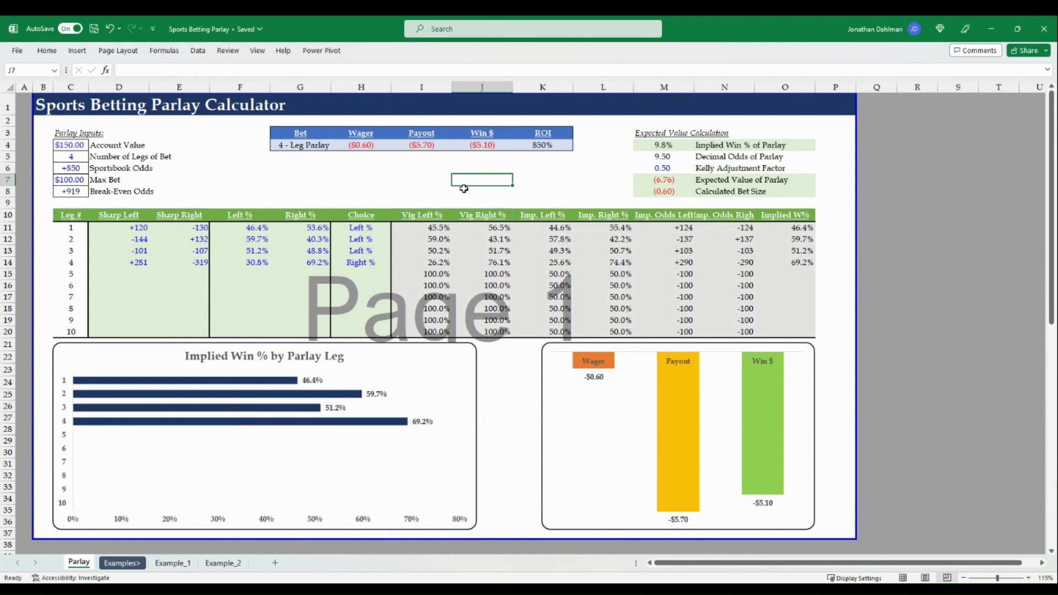